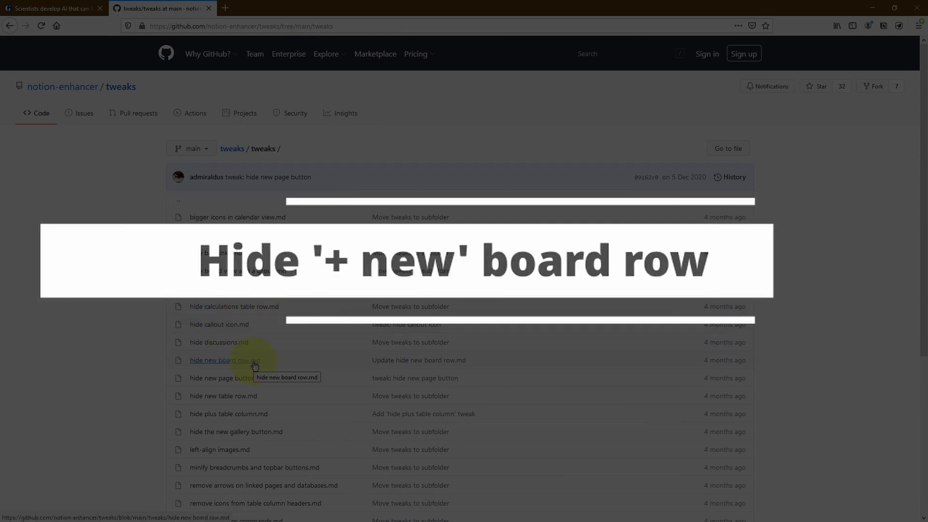
click(243, 414)
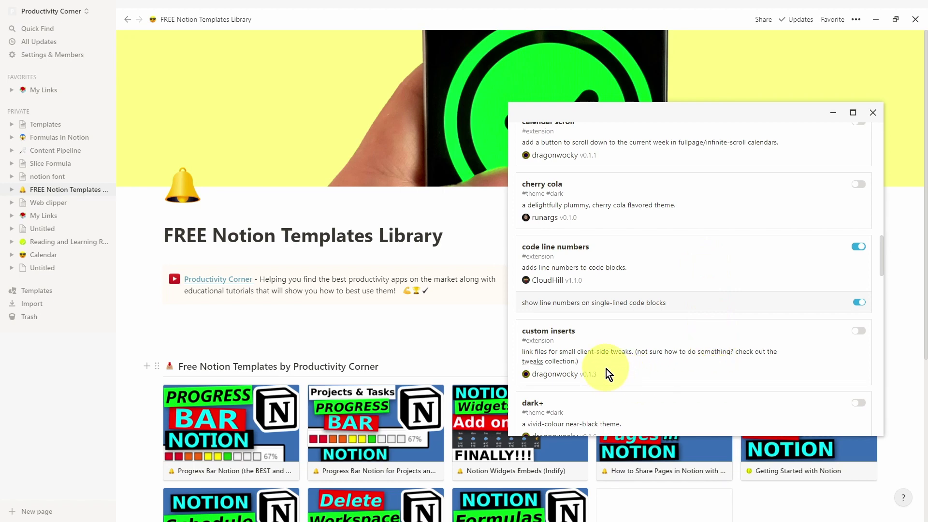
Enable the custom inserts extension in the enhancer's module list.
drag(533, 352, 632, 352)
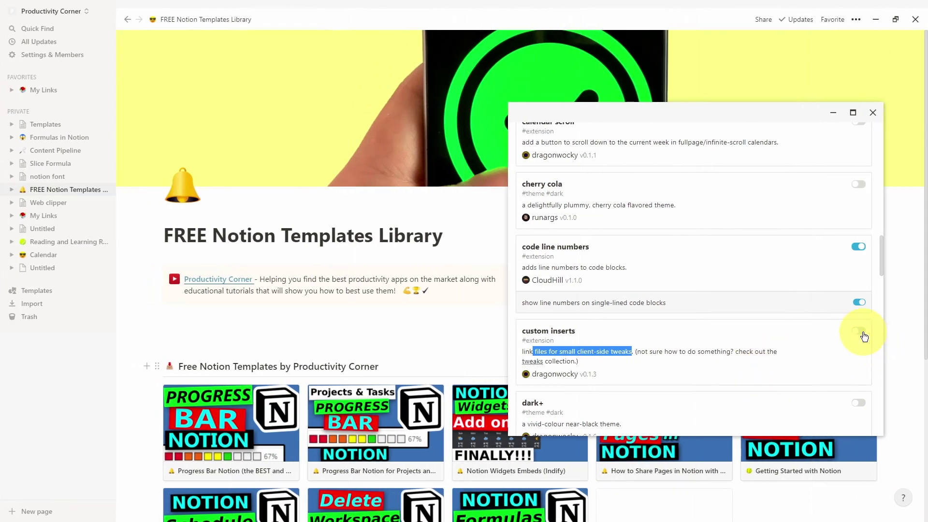
click(861, 332)
scroll(848, 346, down, 3)
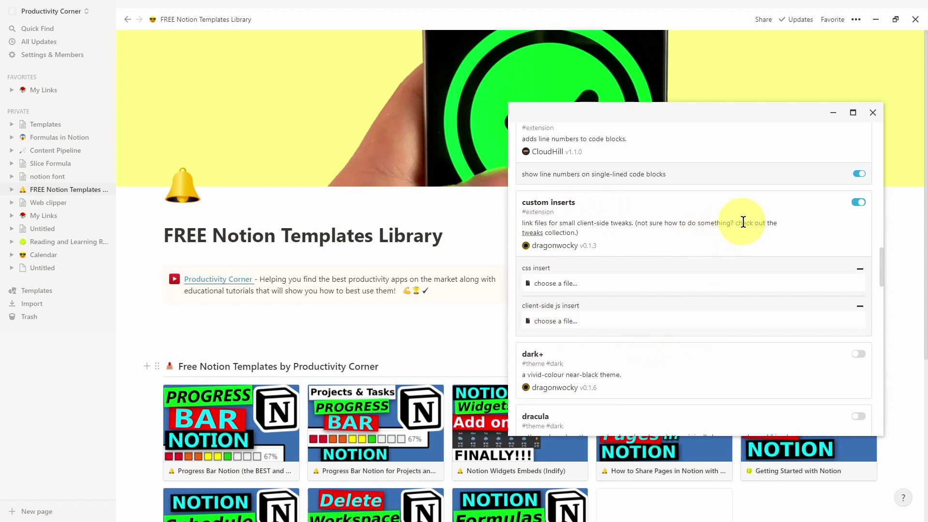
Open the tweaks collection linked in the custom inserts description and go to the "Centre-align table column headers" tweak.
click(530, 234)
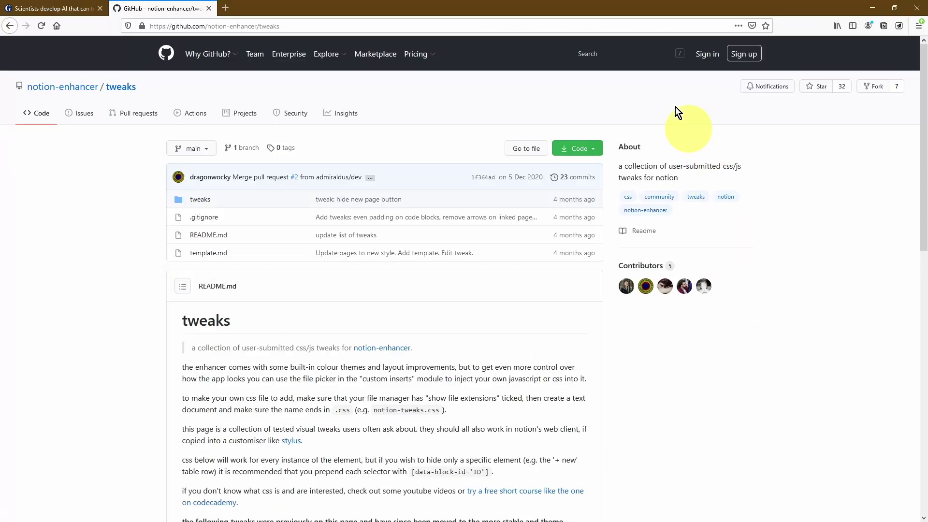
scroll(355, 315, down, 10)
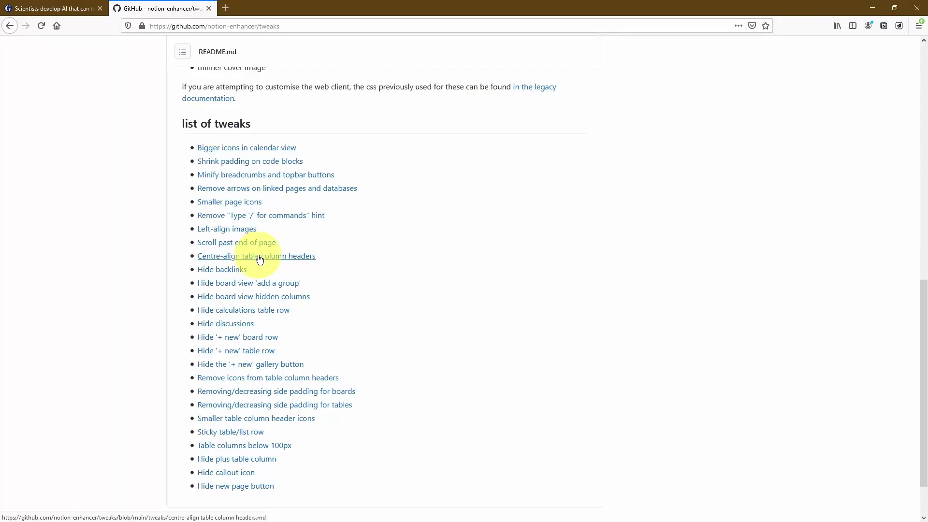
click(260, 257)
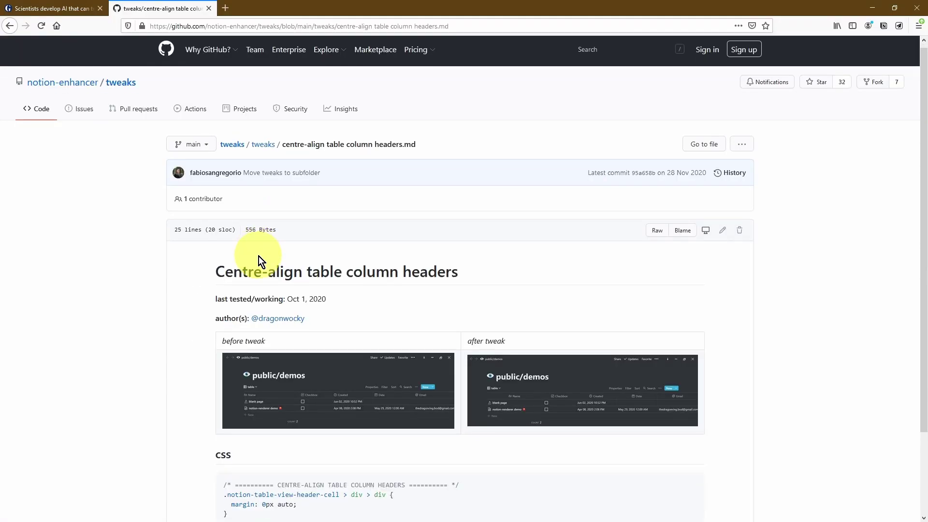
Copy the whole CSS snippet of the centre-align table column headers tweak.
scroll(260, 261, down, 1)
scroll(259, 261, down, 1)
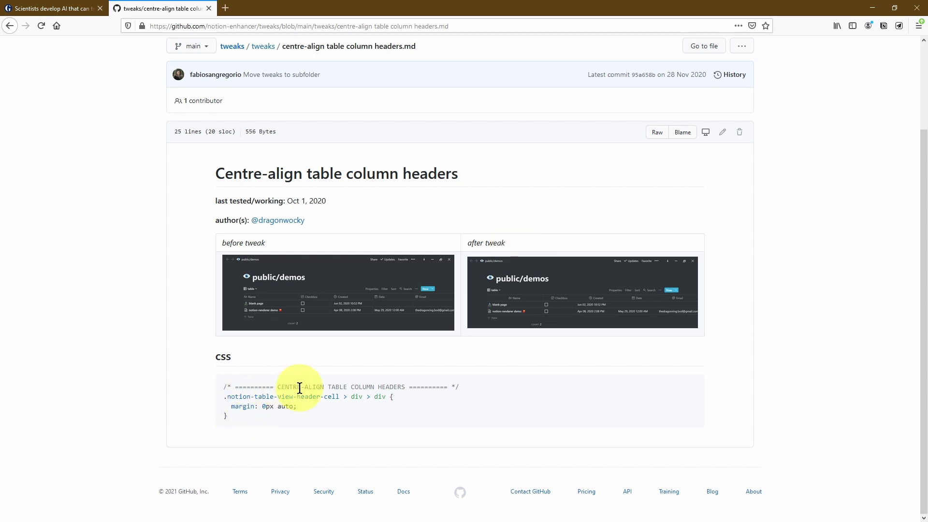
drag(242, 417, 222, 389)
key(ctrl+c)
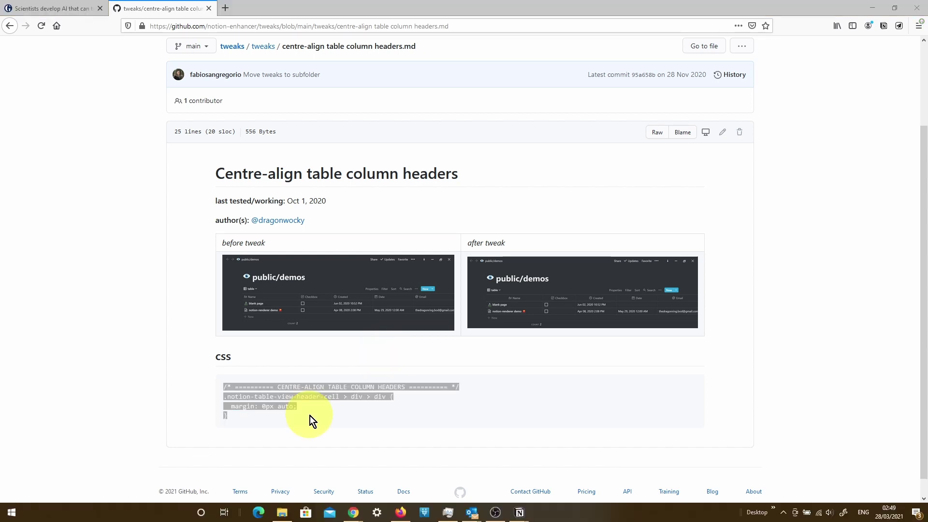
Open Notepad and paste the copied CSS snippet into the blank document.
key(super)
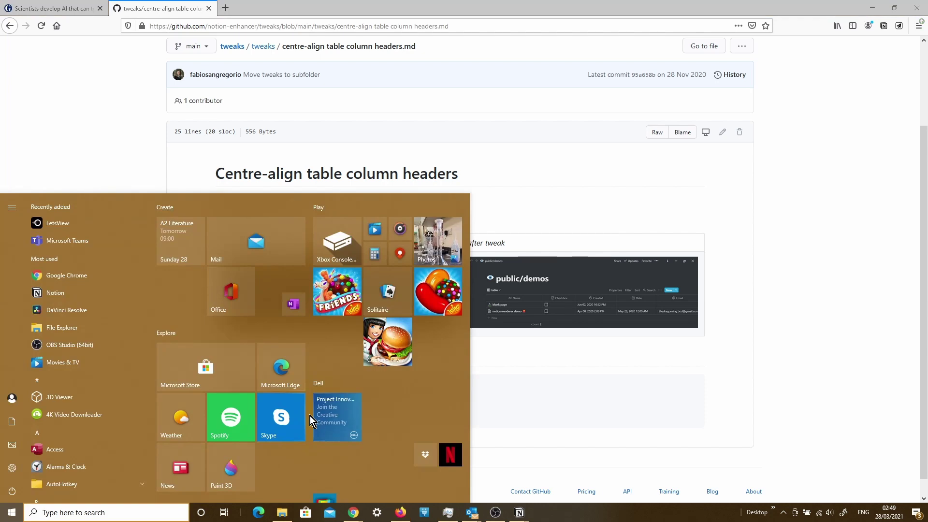
text(text)
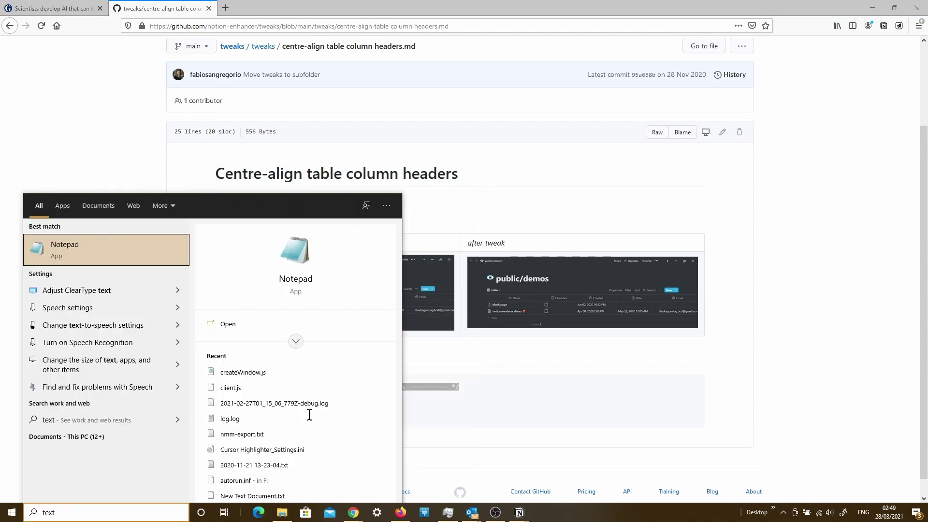
key(Return)
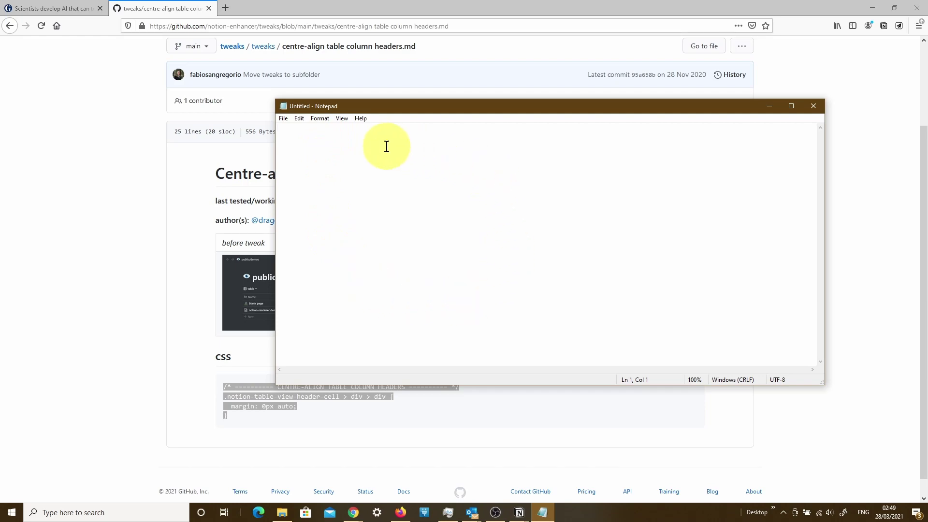
key(ctrl+v)
Save the Notepad document in Downloads as "Notion enhancer tweak 1.css".
click(284, 118)
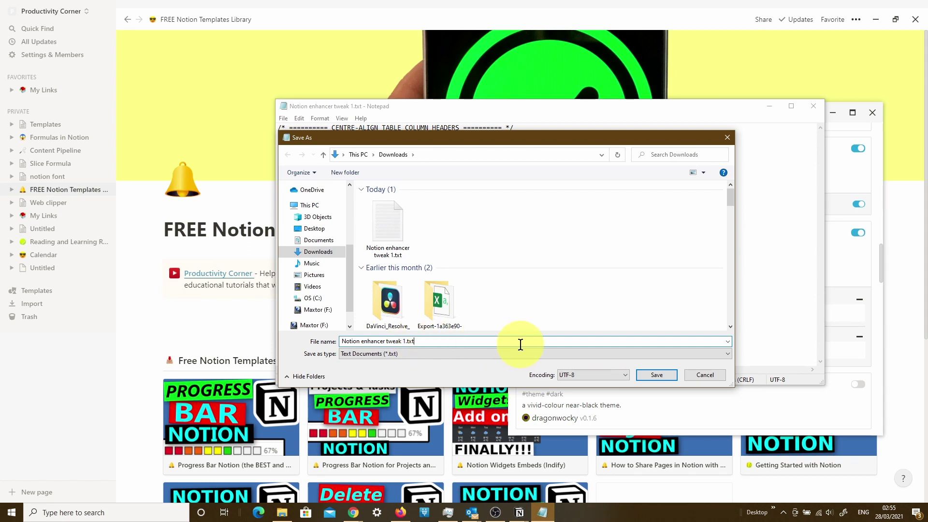
key(BackSpace)
key(BackSpace)
key(BackSpace)
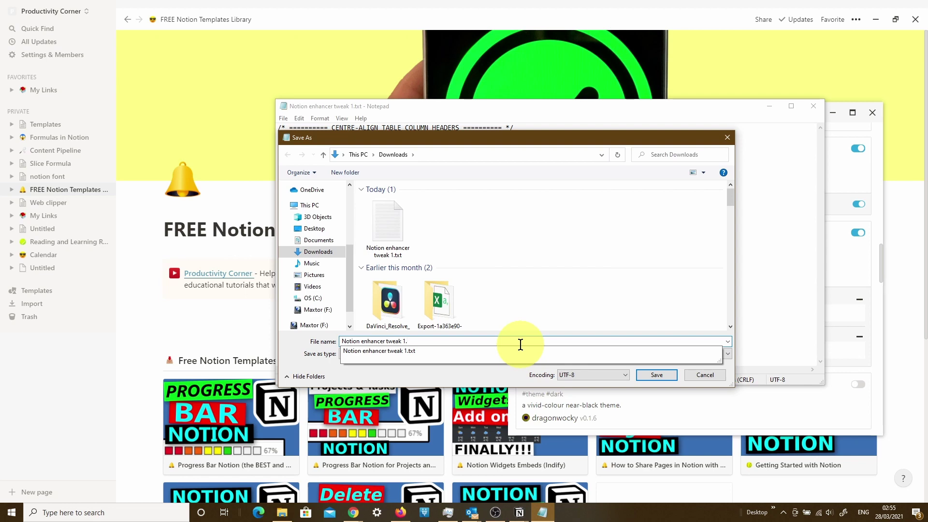
text(css)
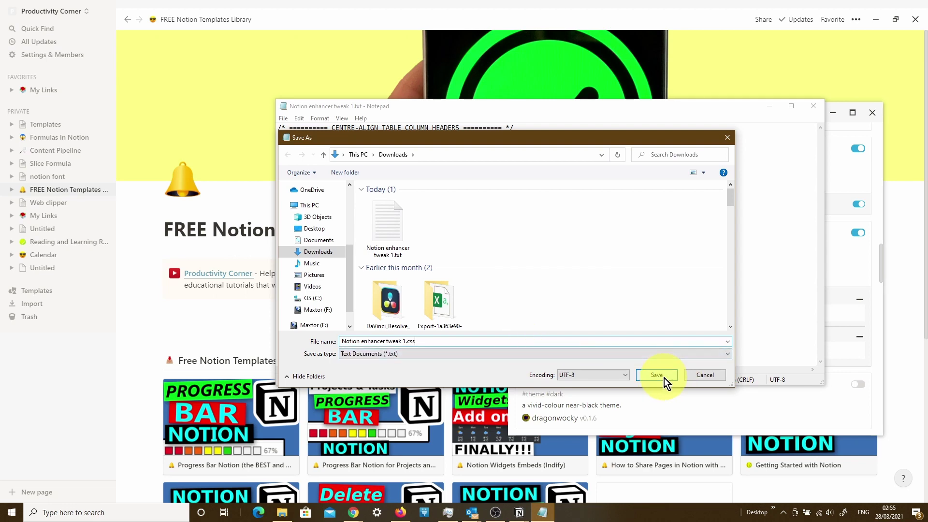
click(658, 375)
Switch to the Notion enhancer window and load "Notion enhancer tweak 1.css" as the css insert of custom inserts.
key(alt+Tab)
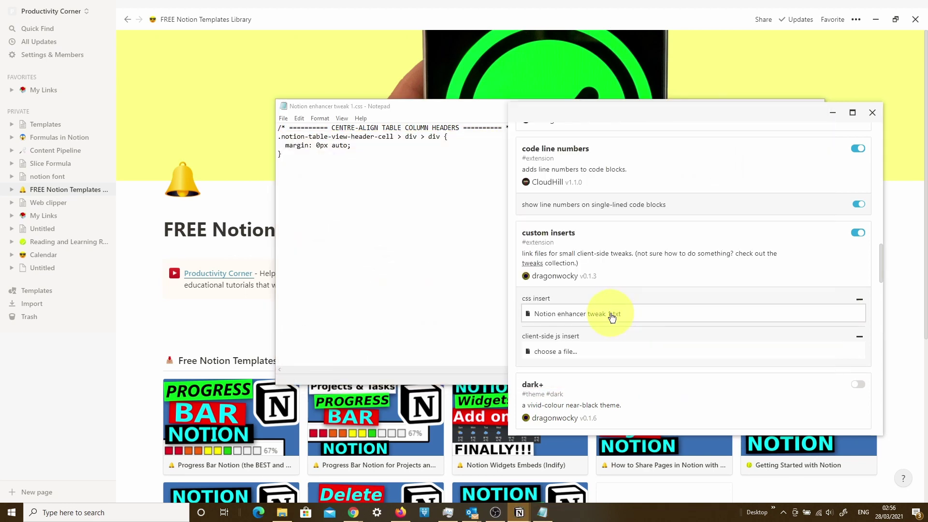
click(611, 314)
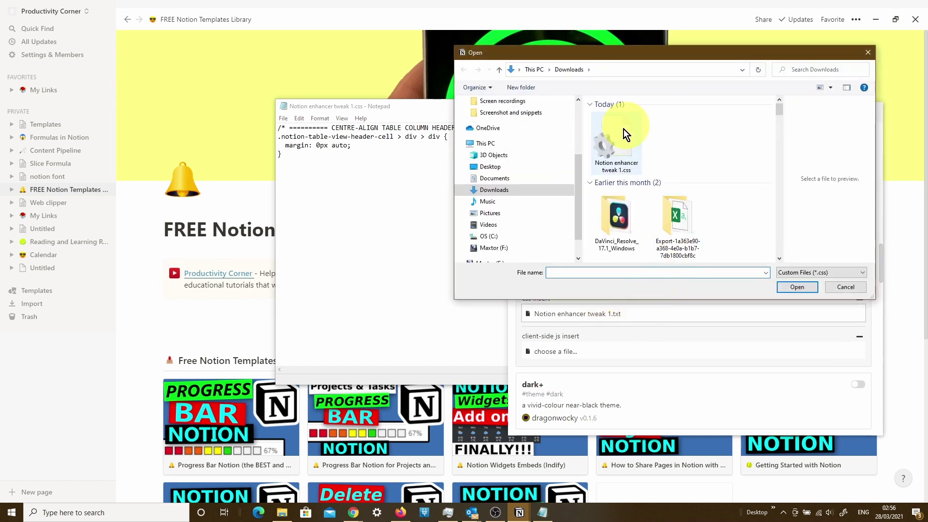
click(626, 141)
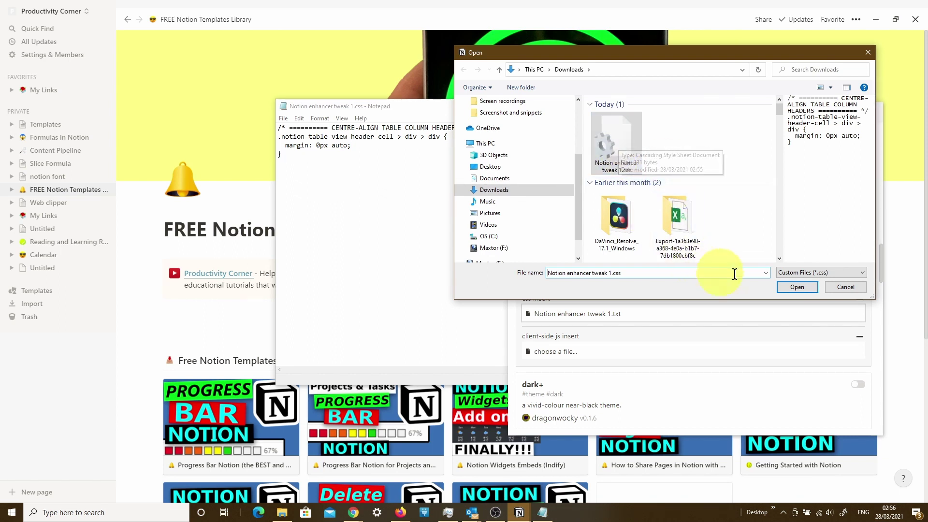
click(784, 286)
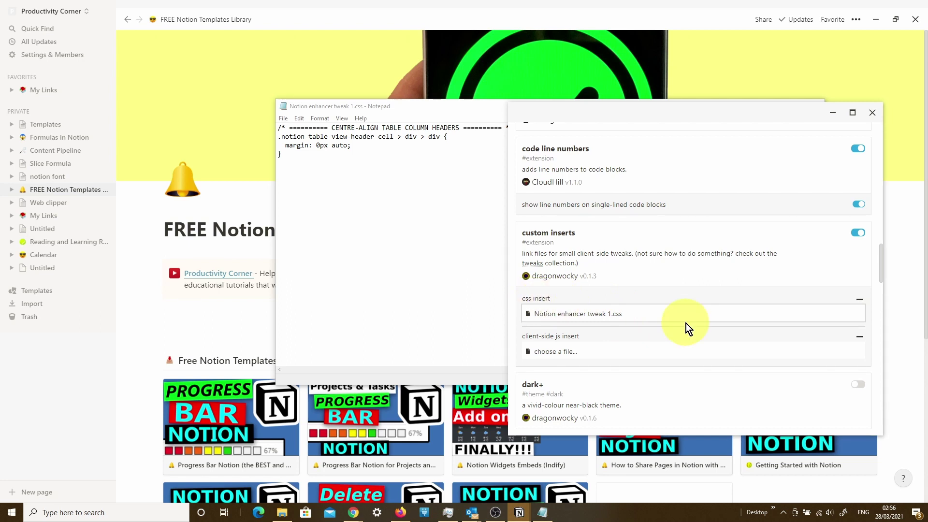
scroll(686, 324, up, 15)
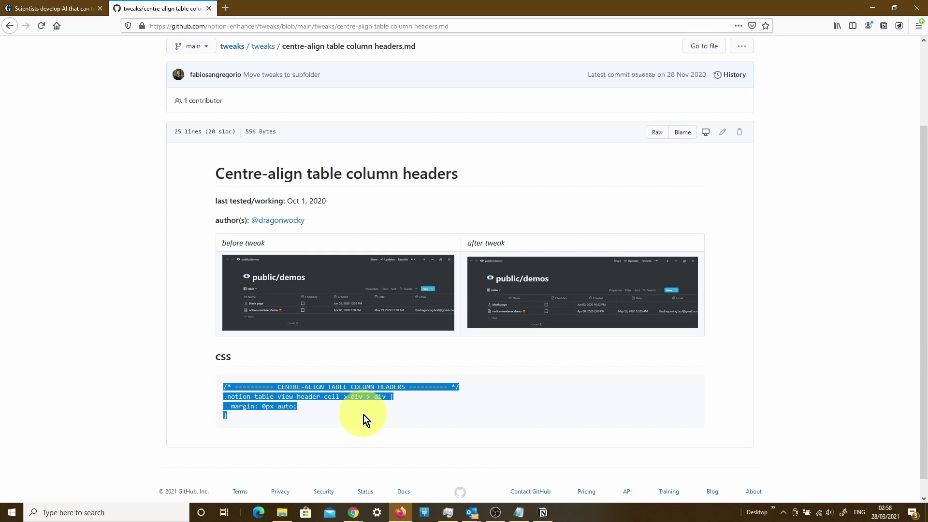
Return to the GitHub tweaks folder in the browser and open "sticky table list row.md".
click(364, 415)
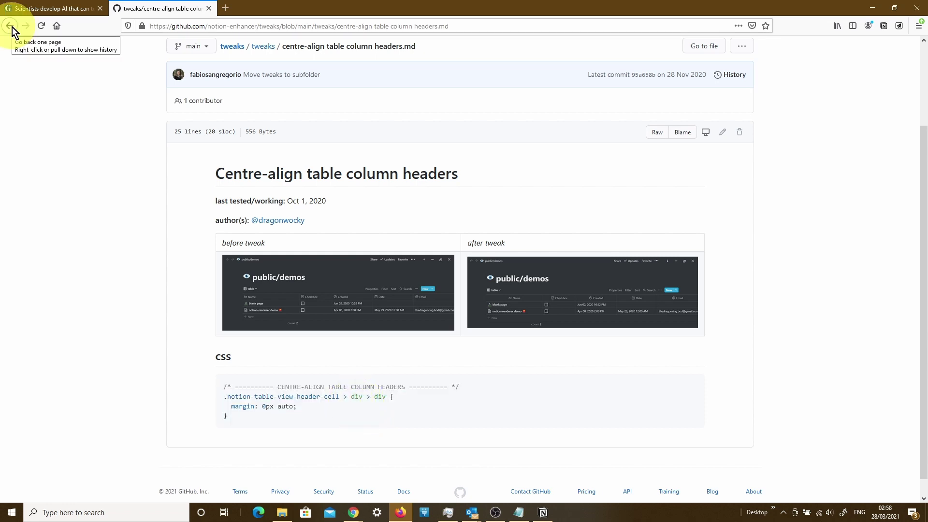
click(265, 46)
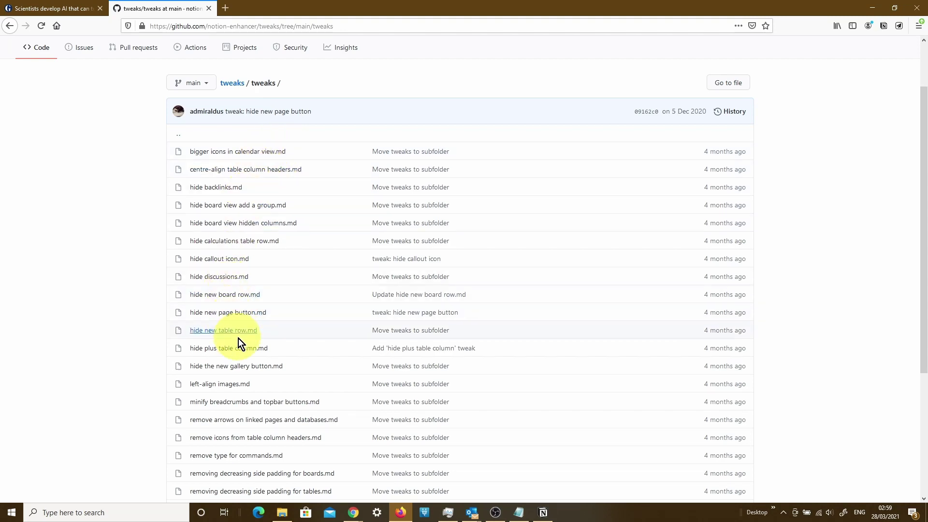
scroll(244, 352, down, 5)
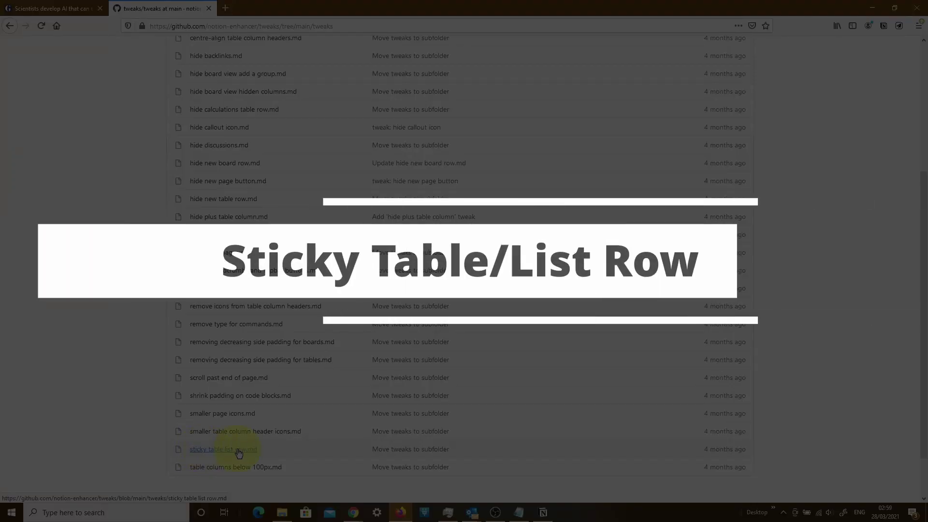
click(206, 450)
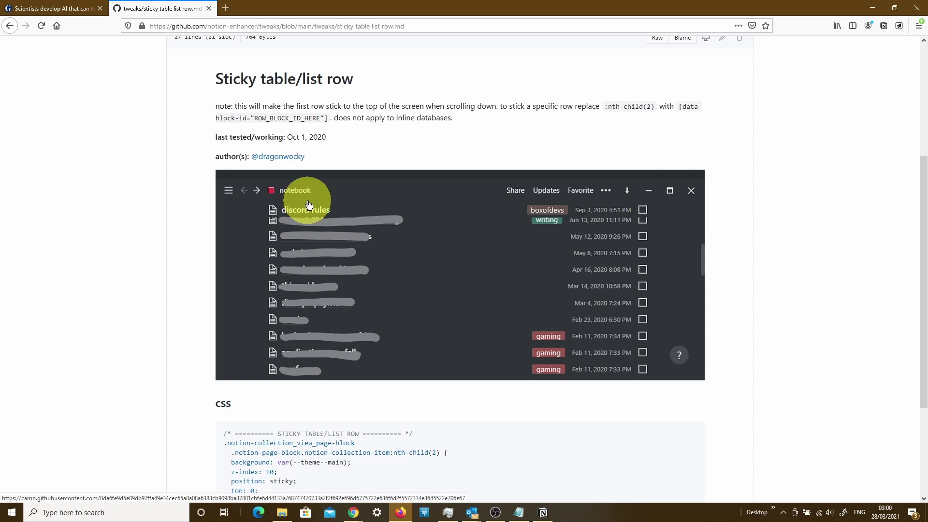
Examine the sticky row tweak's note on inline databases and on replacing nth-child(2) with a row block ID.
drag(390, 118, 414, 119)
click(442, 118)
click(440, 120)
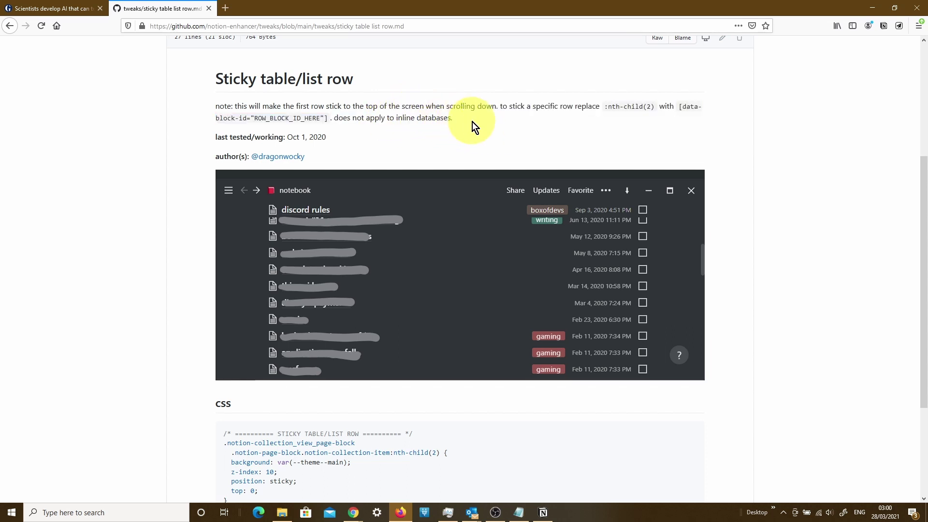
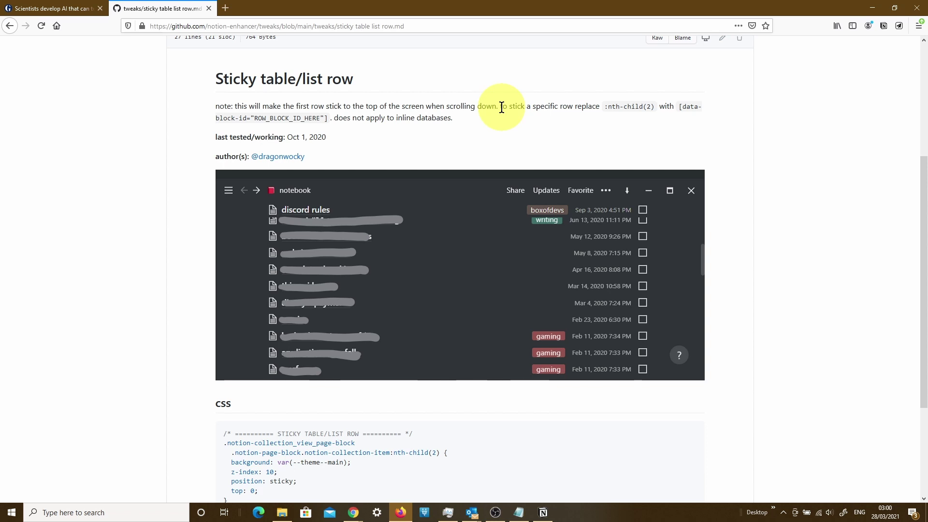
drag(502, 107, 588, 107)
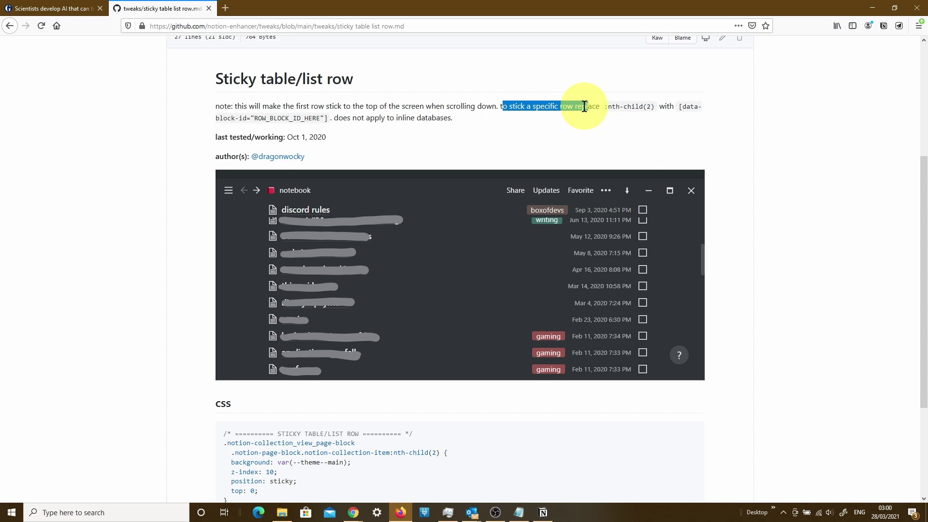
click(637, 130)
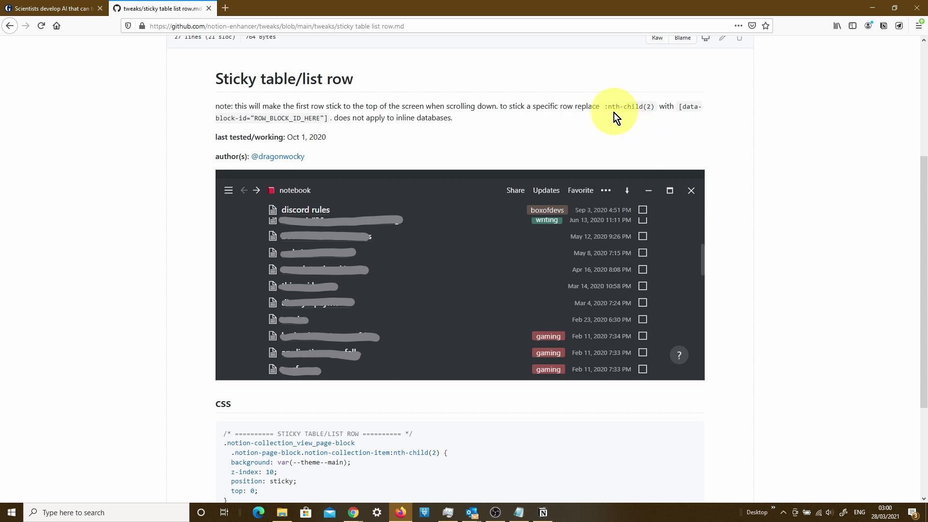
drag(607, 107, 589, 118)
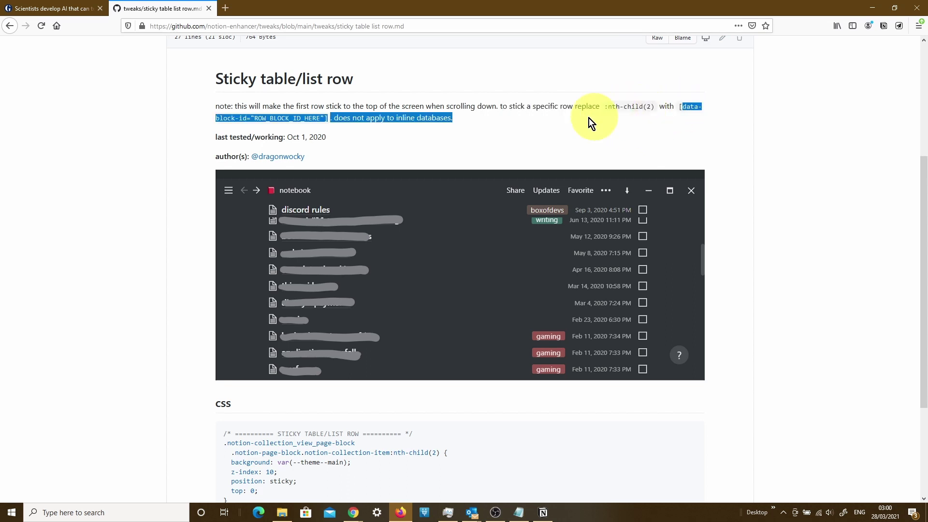
click(351, 117)
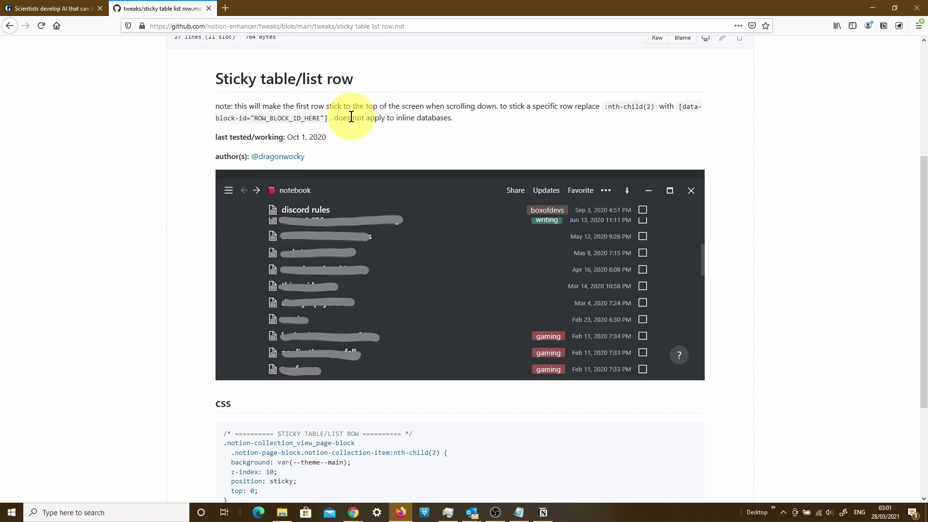
scroll(280, 365, down, 2)
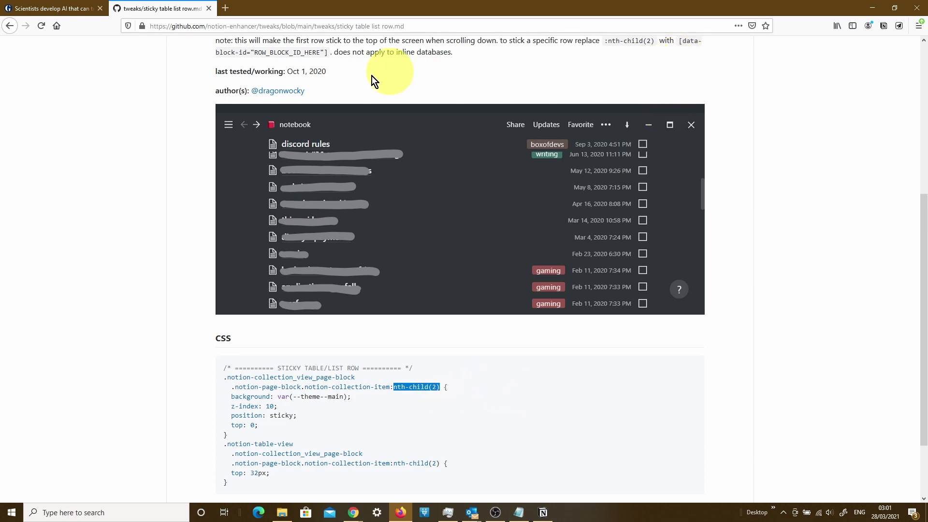
click(429, 160)
Copy the complete CSS snippet of the sticky table/list row tweak.
scroll(428, 160, down, 2)
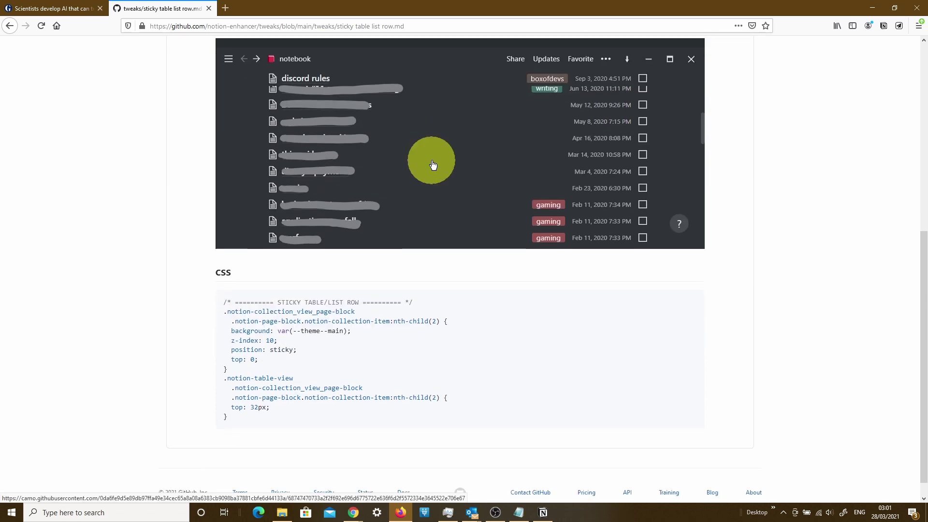
drag(240, 412, 223, 303)
key(ctrl+c)
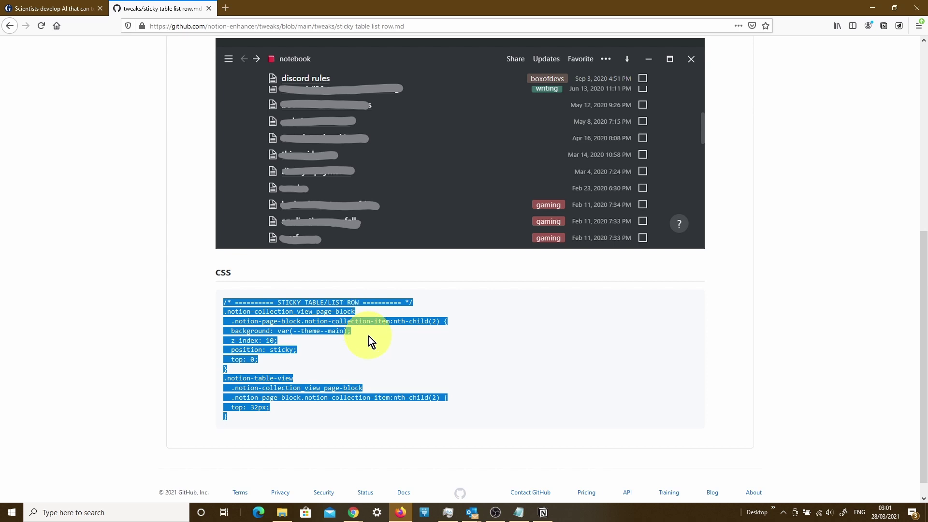
Switch to Notepad and replace all the code in "Notion enhancer tweak 1.css" with the copied sticky row CSS.
mouse_move(521, 514)
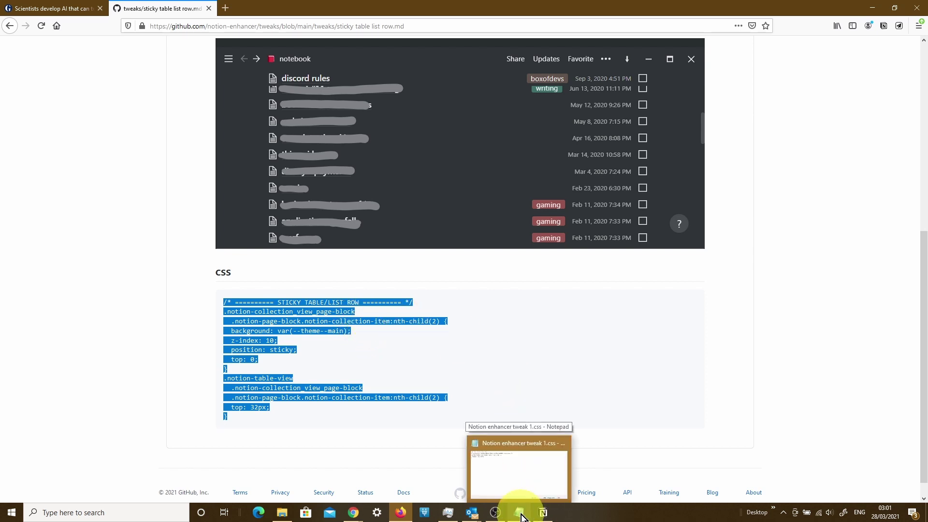
click(513, 488)
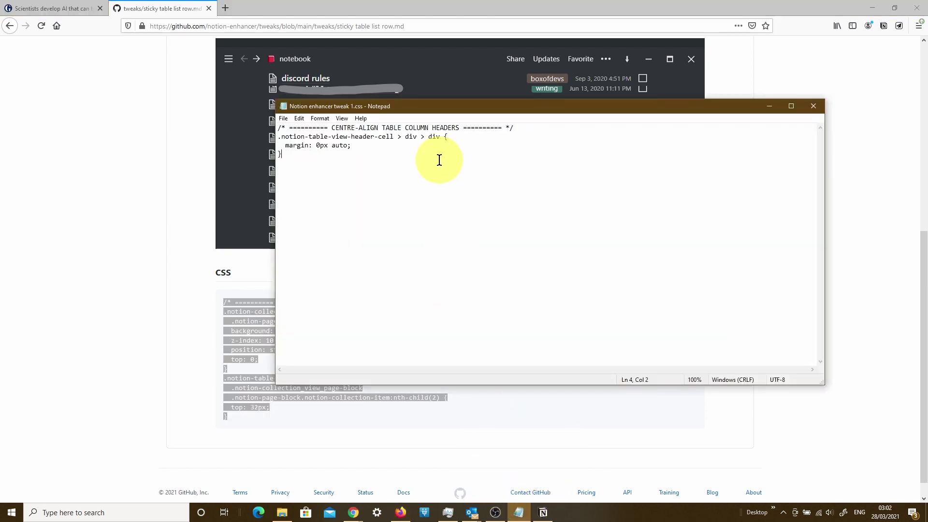
key(ctrl+a)
key(ctrl+v)
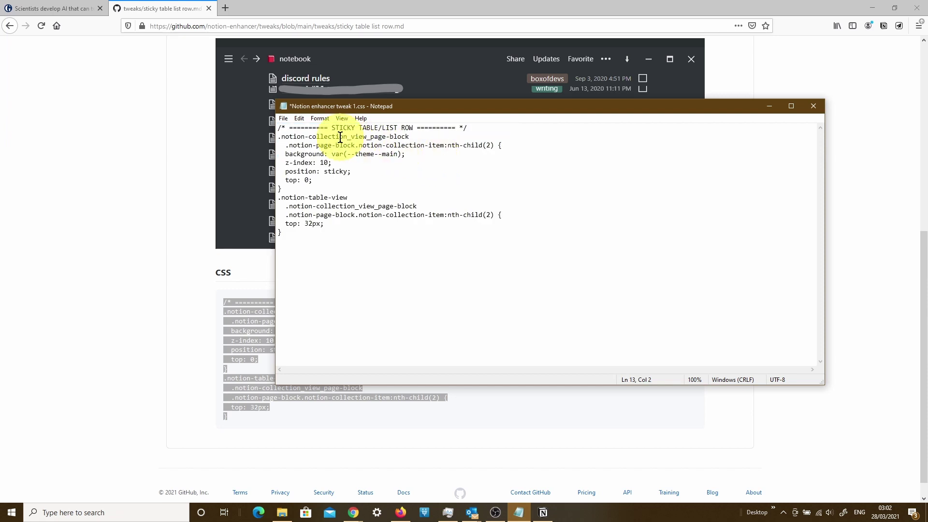
Save the sticky row CSS as a new file named "Notion enhancer tweak 2.css" in Downloads.
click(284, 118)
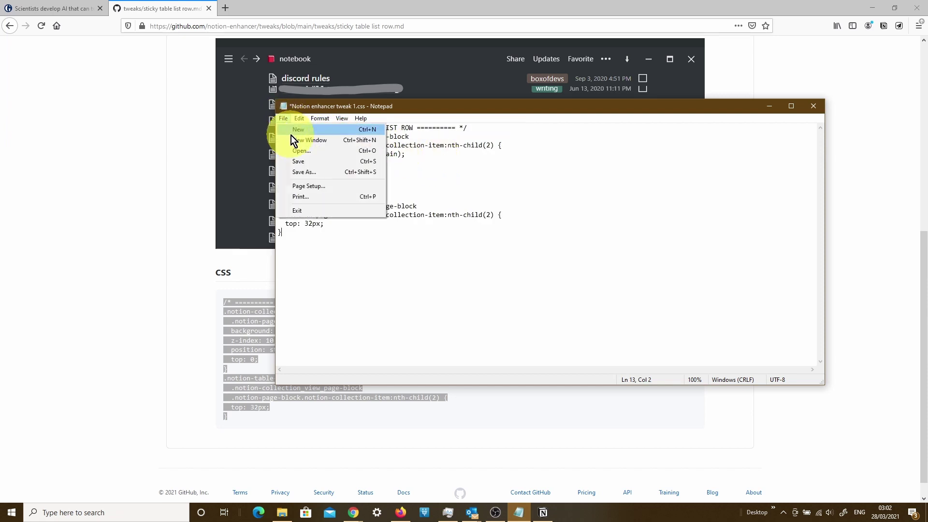
click(320, 171)
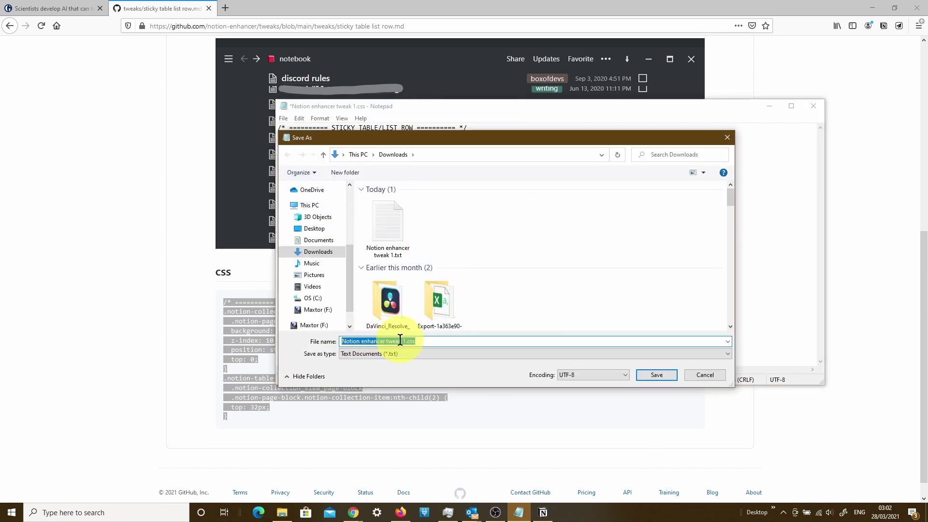
click(401, 342)
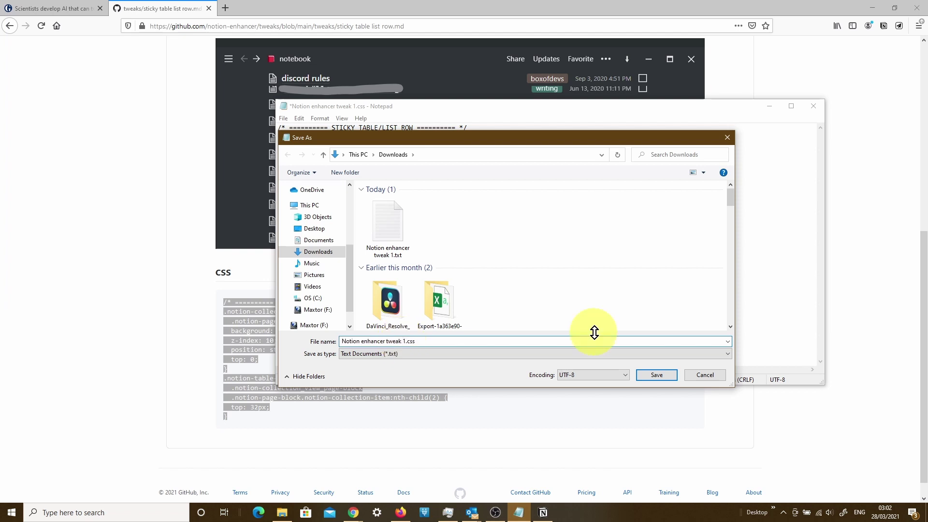
key(Delete)
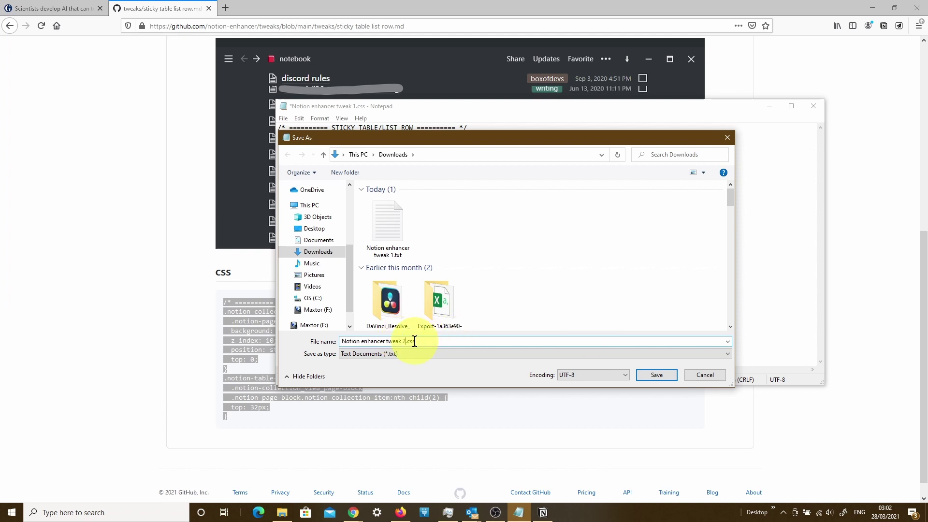
text(2)
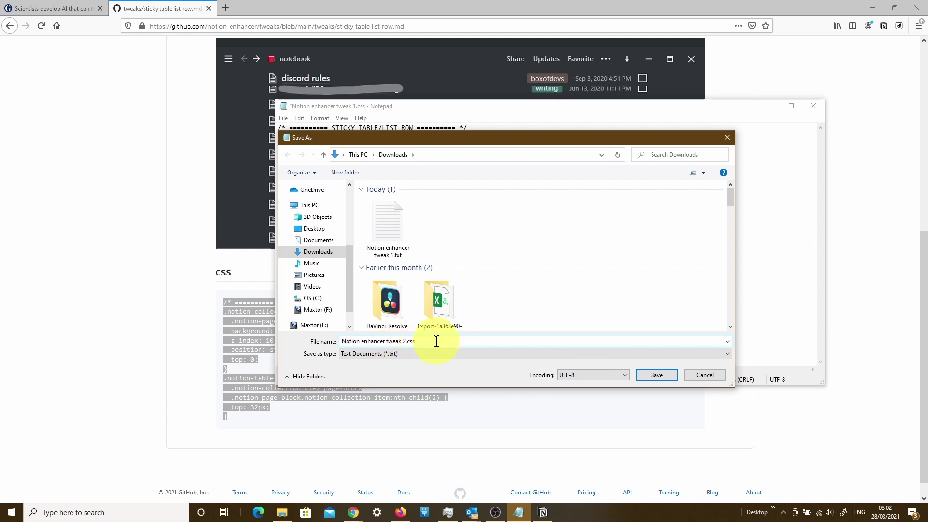
click(663, 375)
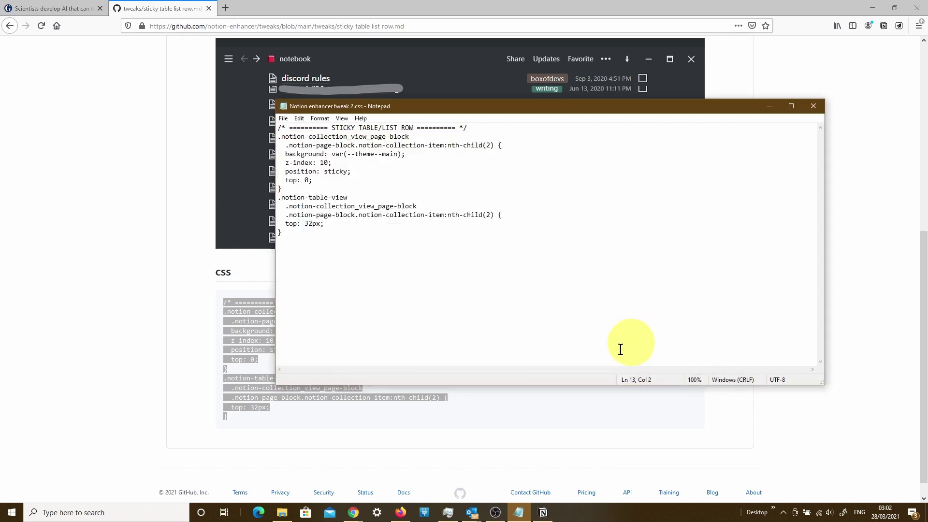
Switch to Notion and set the notion-enhancer custom inserts CSS file to "Notion enhancer tweak 2.css" from Downloads.
click(547, 511)
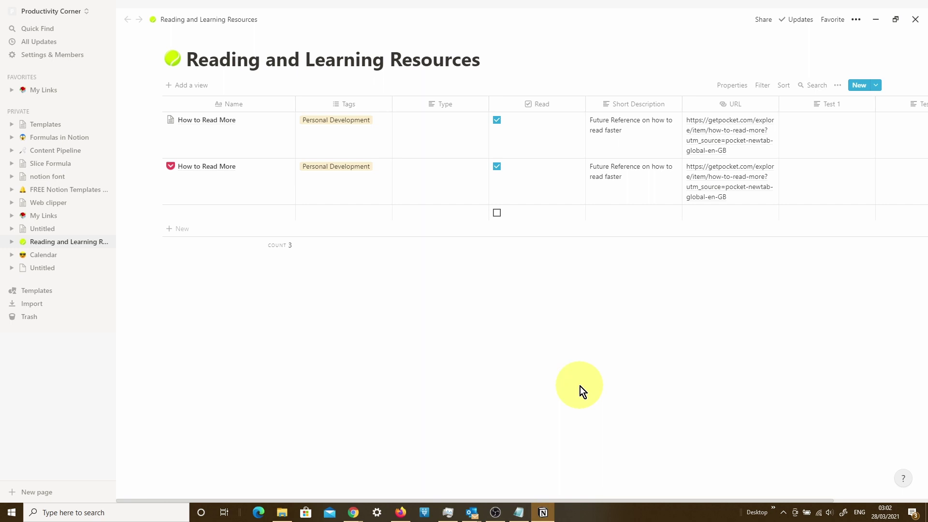
key(alt+e)
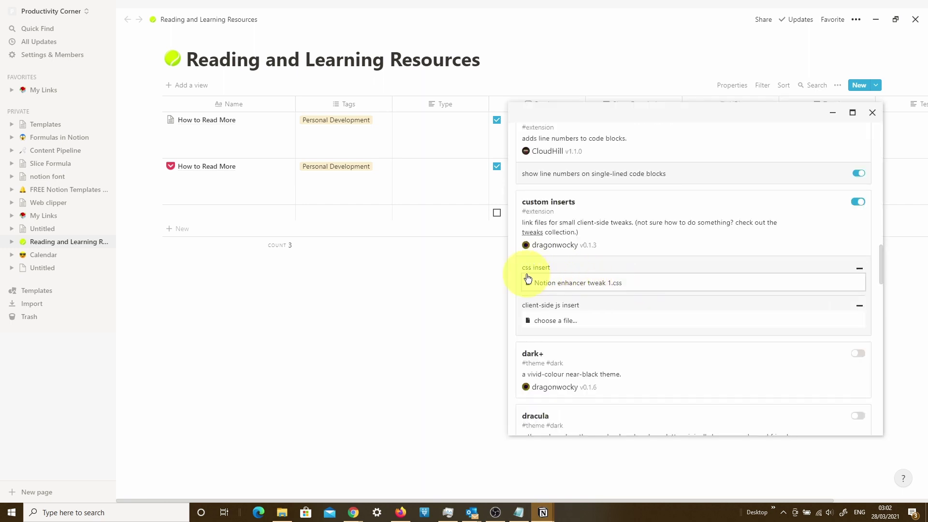
click(601, 284)
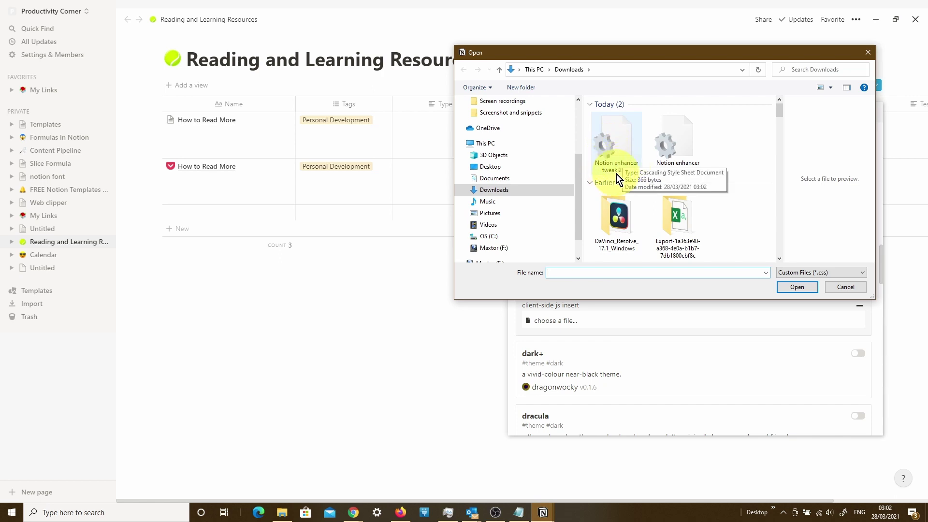
click(614, 144)
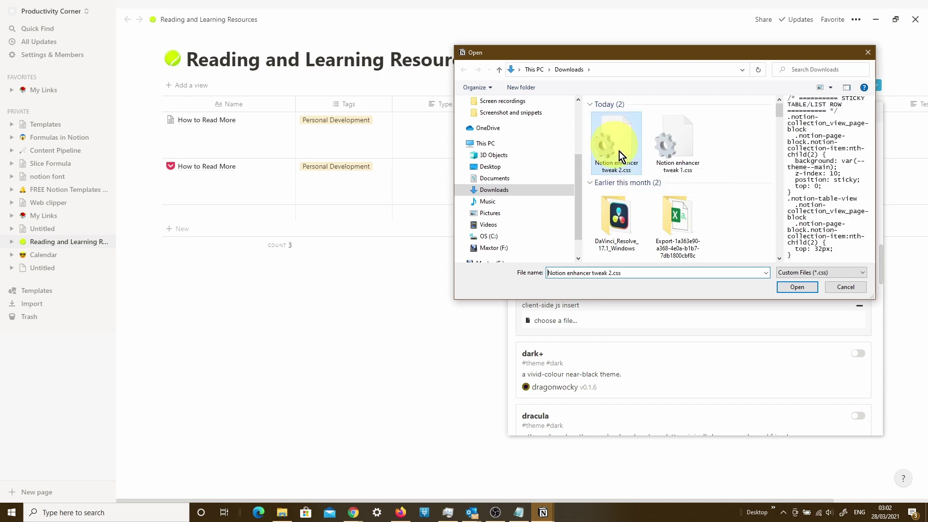
click(796, 287)
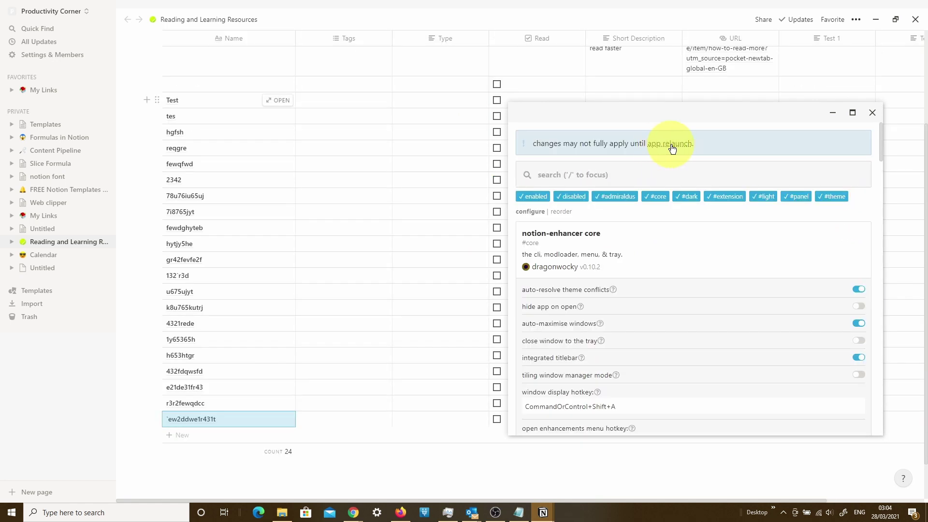
Relaunch Notion to apply the CSS insert and check the sticky row in the Reading and Learning Resources table.
click(672, 148)
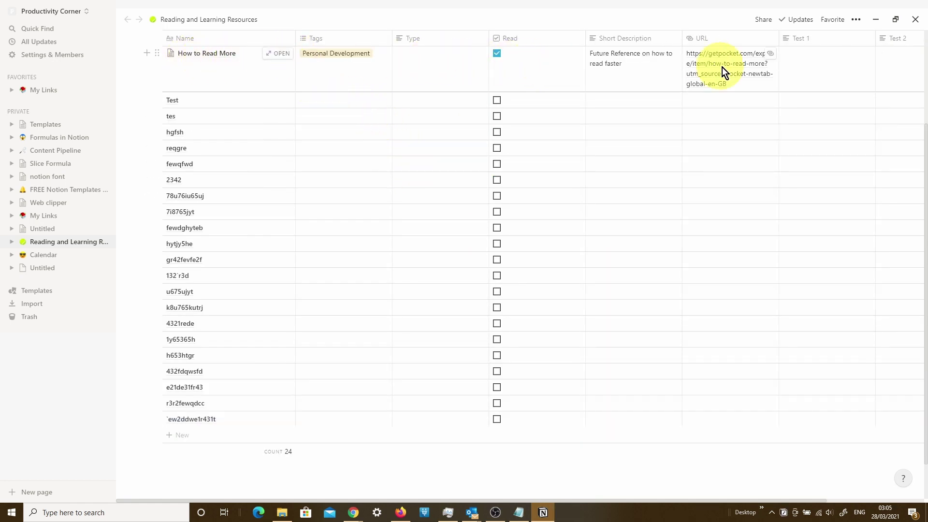
scroll(775, 103, down, 1)
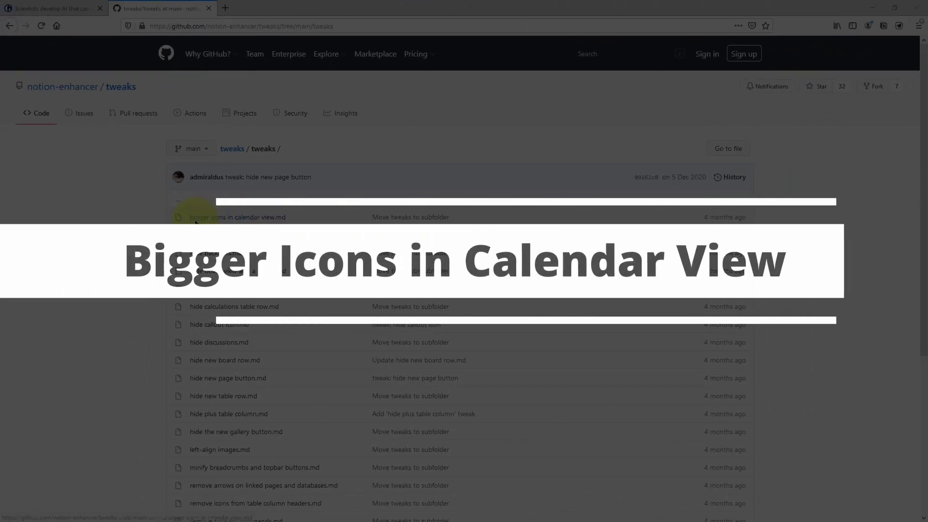
In the browser, review the GitHub tweaks for bigger calendar icons, hiding backlinks, hiding the board's add-a-group option and hiding its hidden columns.
click(255, 218)
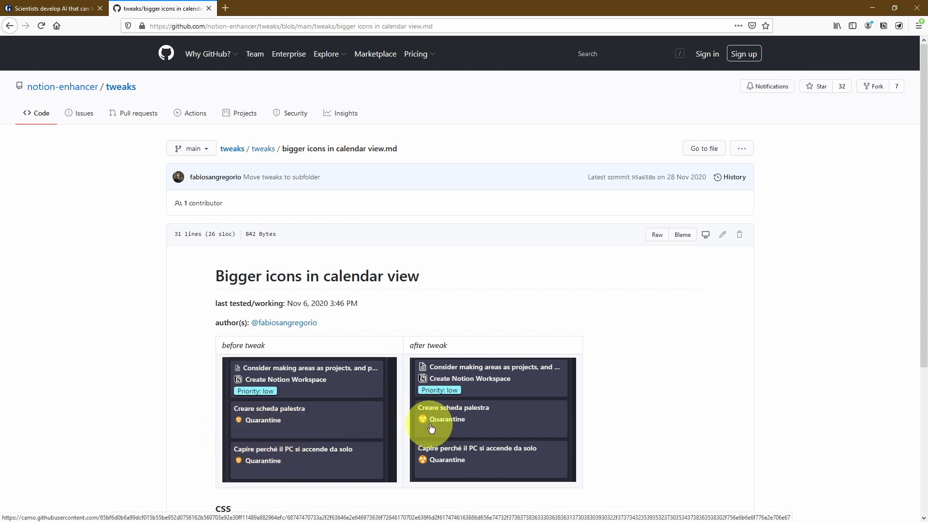
scroll(419, 424, down, 2)
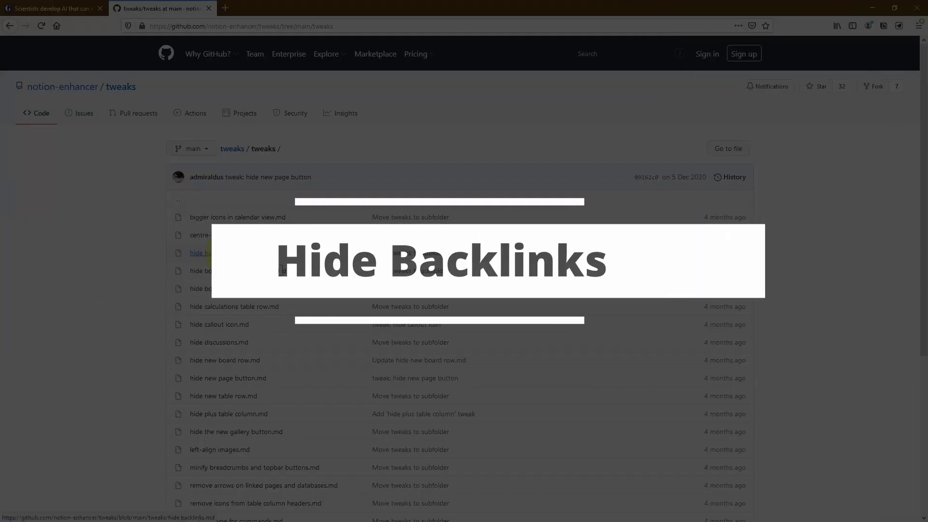
click(227, 253)
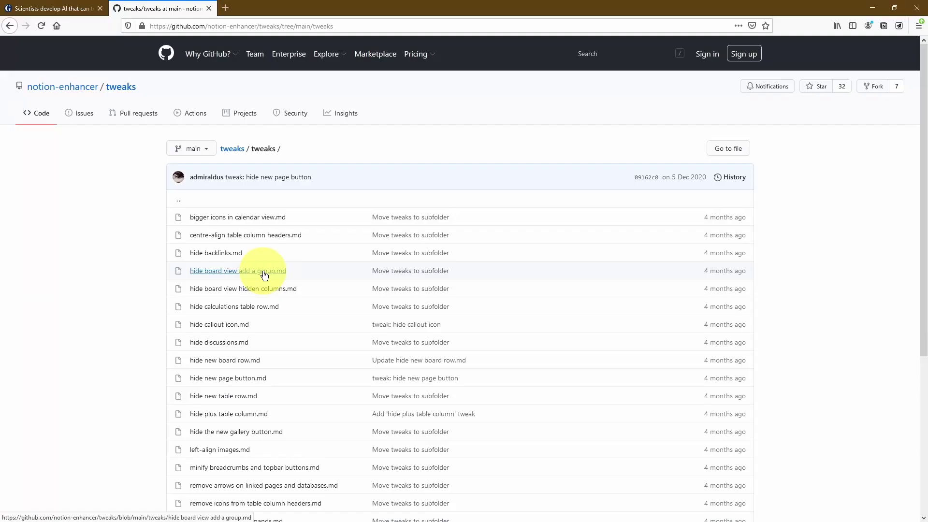
click(263, 271)
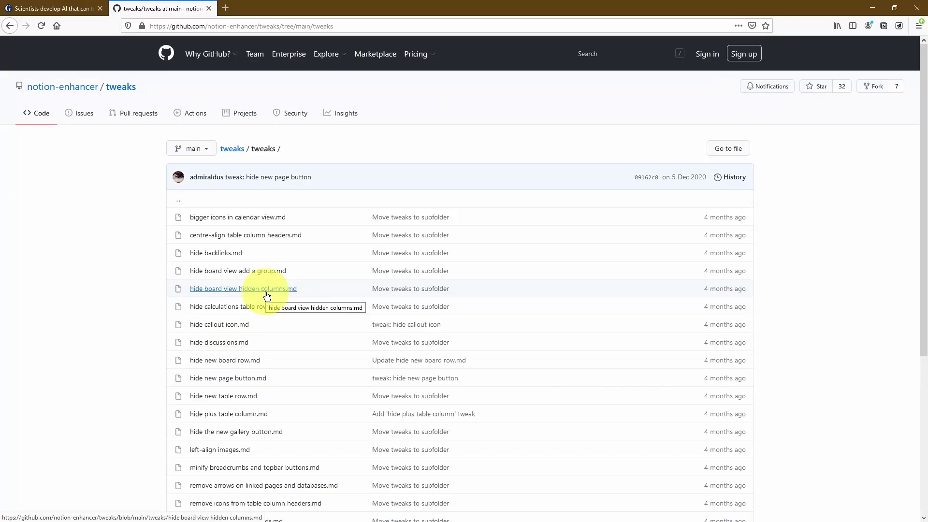
click(267, 289)
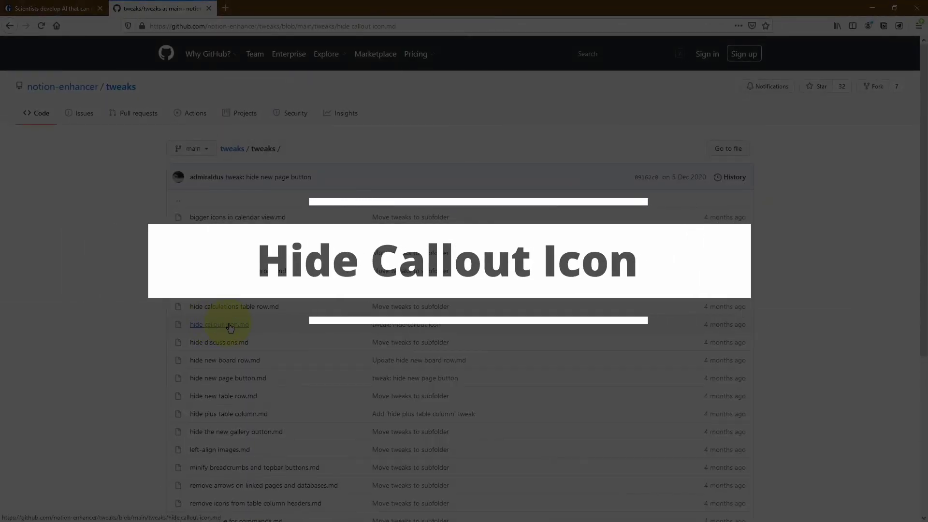
Review the tweaks that hide the callout icon, discussions, new board row, new page button and new table row.
click(220, 325)
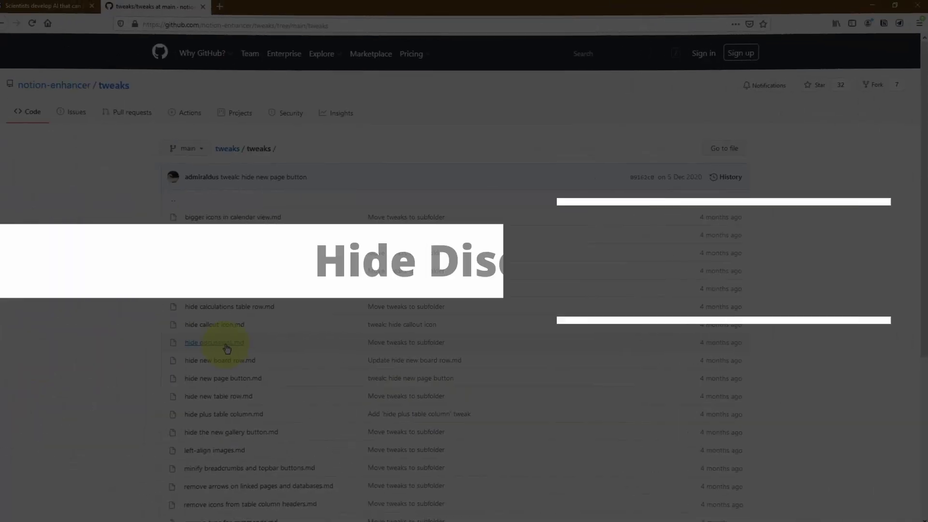
click(227, 343)
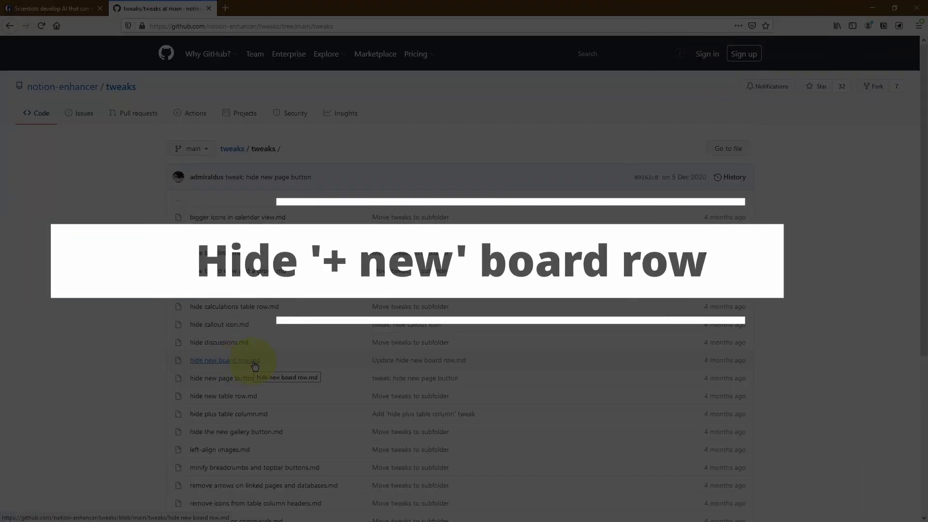
click(244, 366)
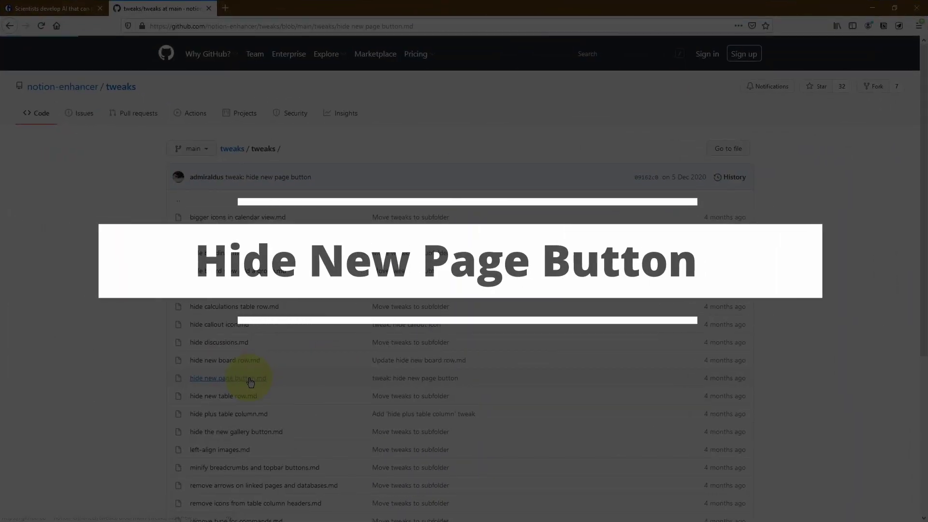
click(260, 374)
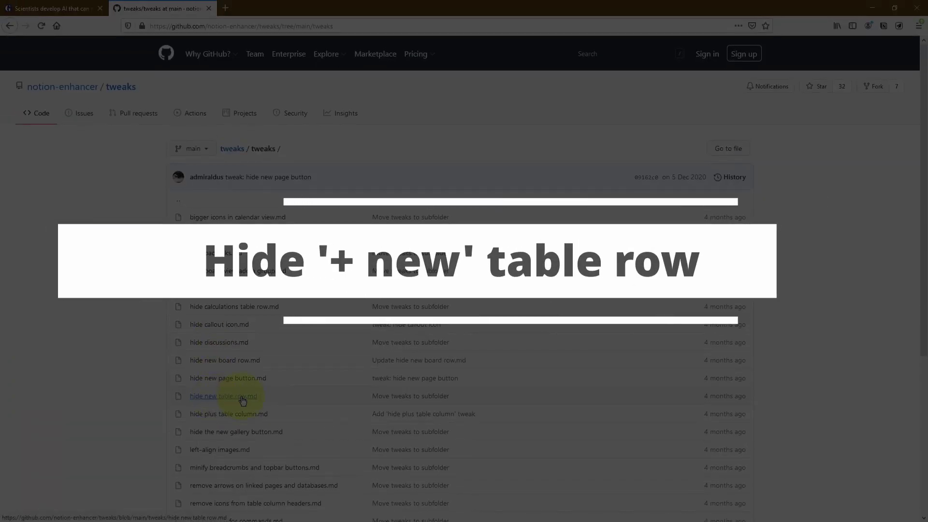
click(243, 396)
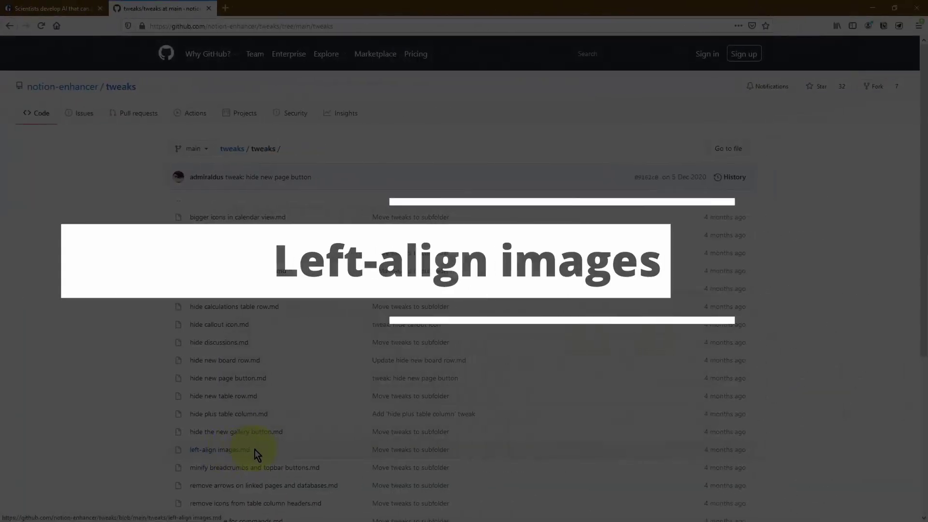
Review the tweaks for left-aligning images, minifying breadcrumbs and topbar buttons, and removing arrows on linked pages and databases.
click(220, 449)
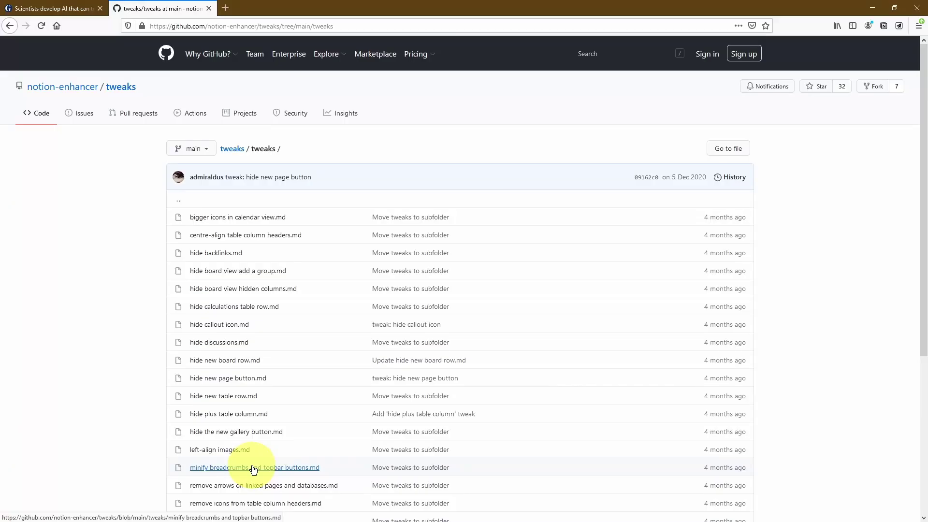
click(253, 468)
scroll(252, 466, down, 3)
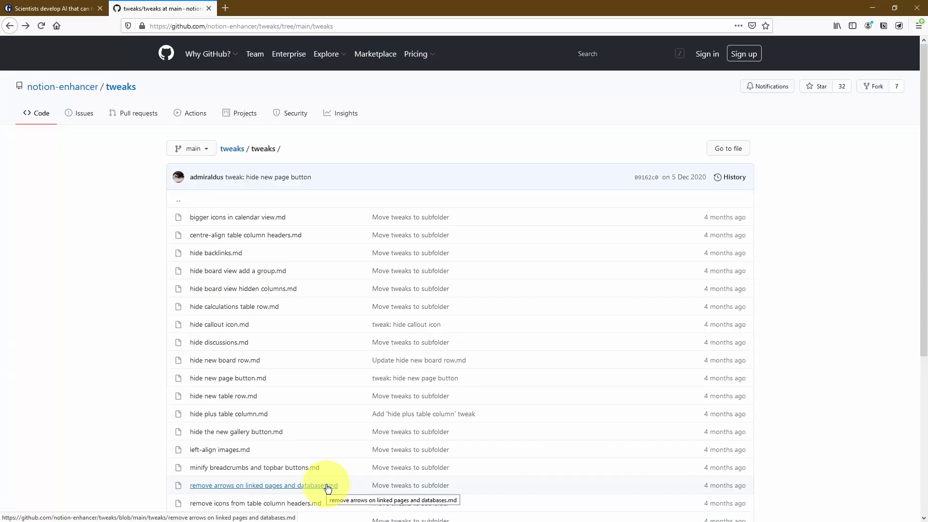
click(328, 486)
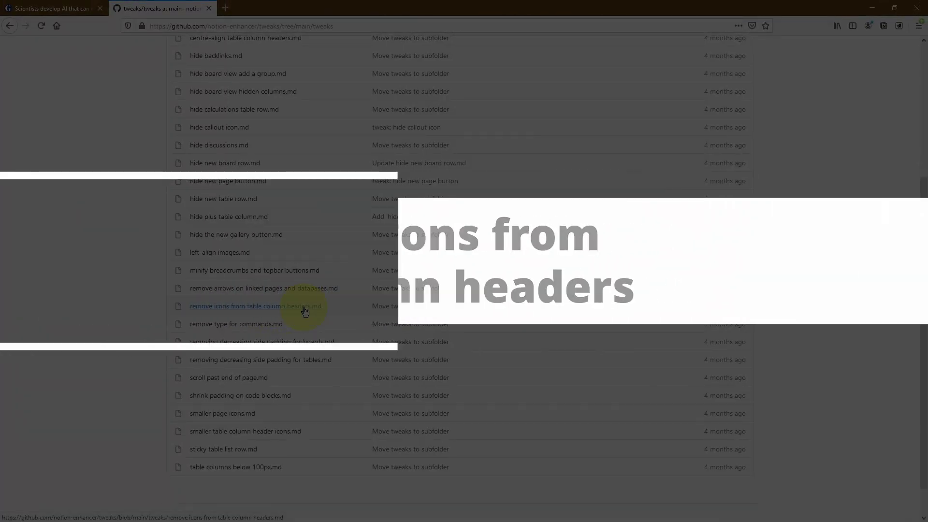
Review the tweaks that remove table column header icons, the "Type '/' for commands" text, and decreasing side padding for boards and tables.
click(305, 307)
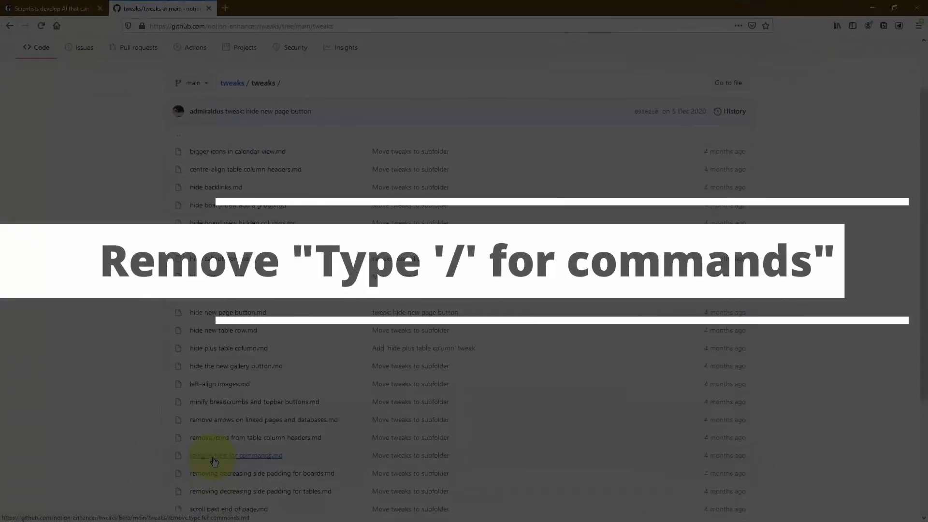
click(273, 456)
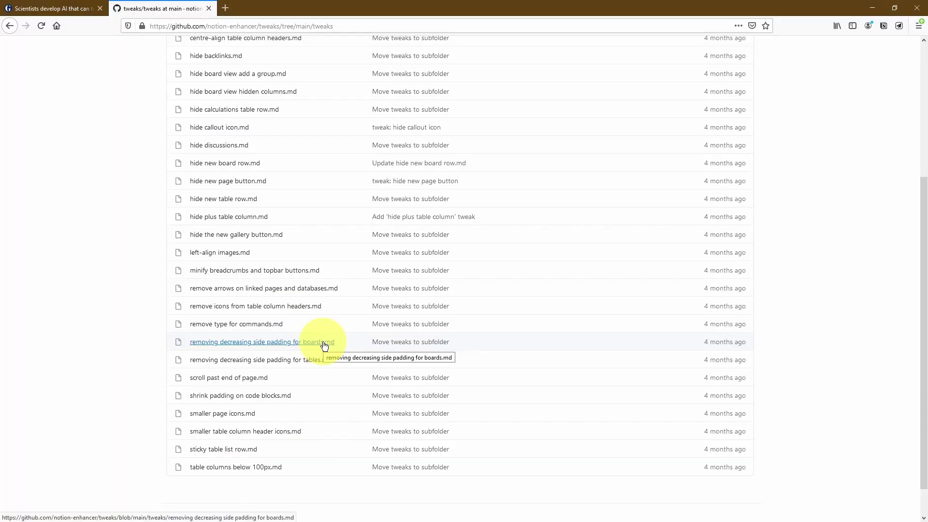
click(323, 344)
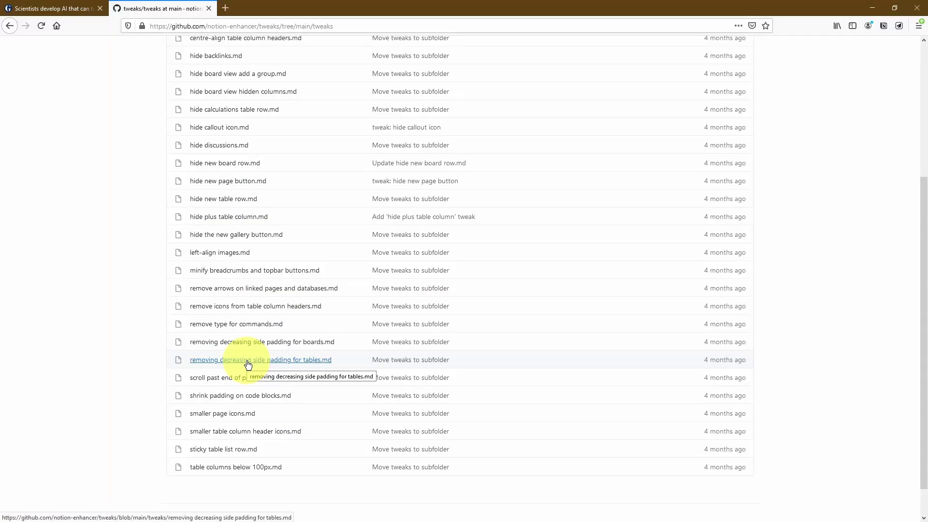
click(248, 361)
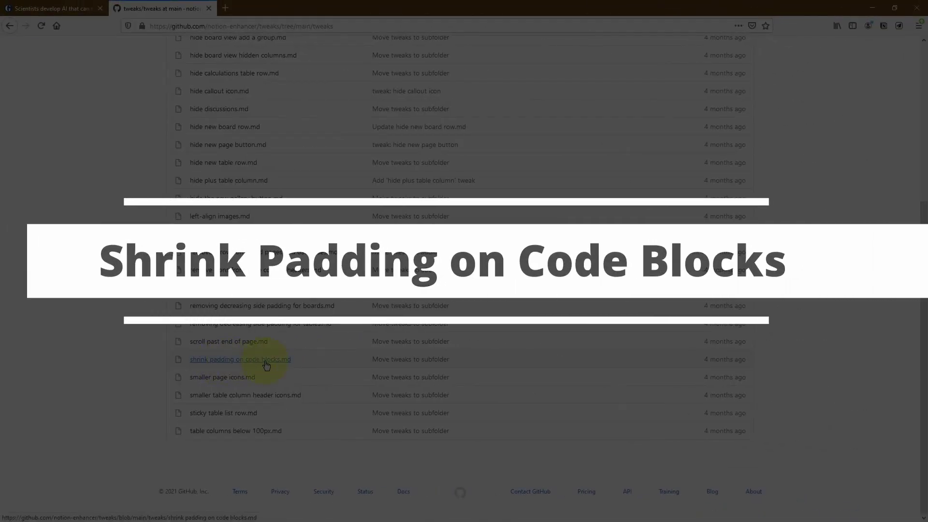
Review the tweaks for shrinking code block padding, smaller table column header icons and table columns below 100px.
click(264, 364)
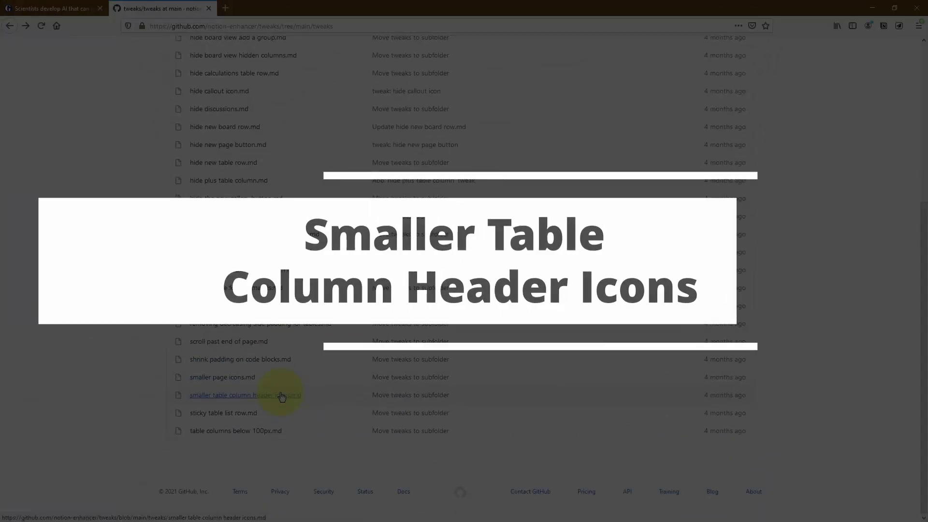
click(282, 396)
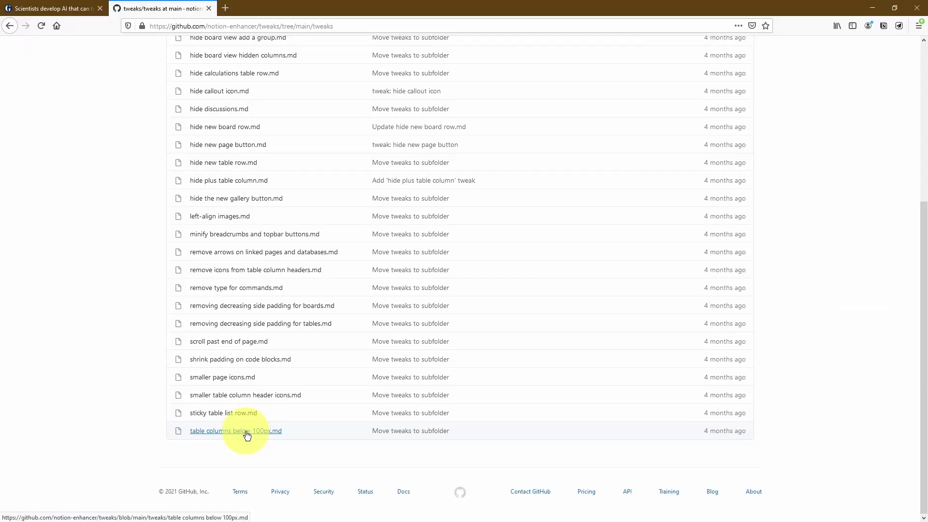
click(246, 432)
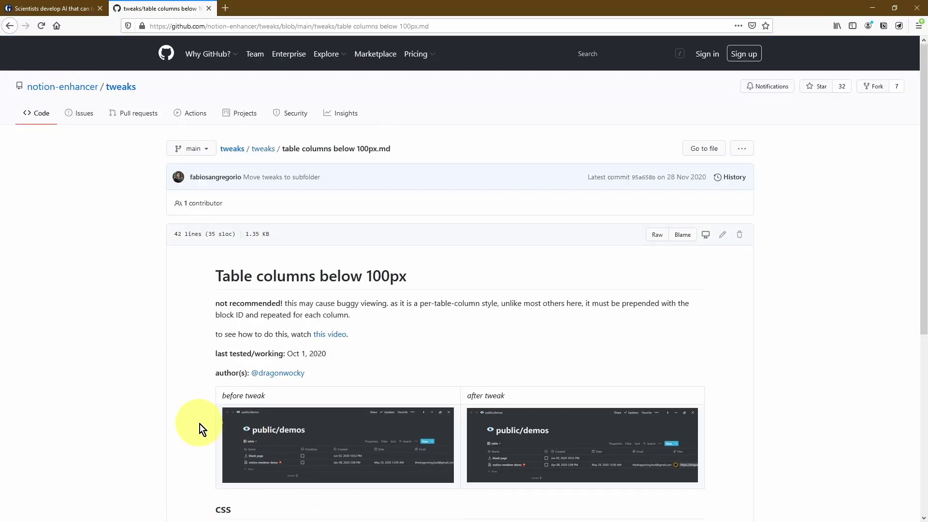